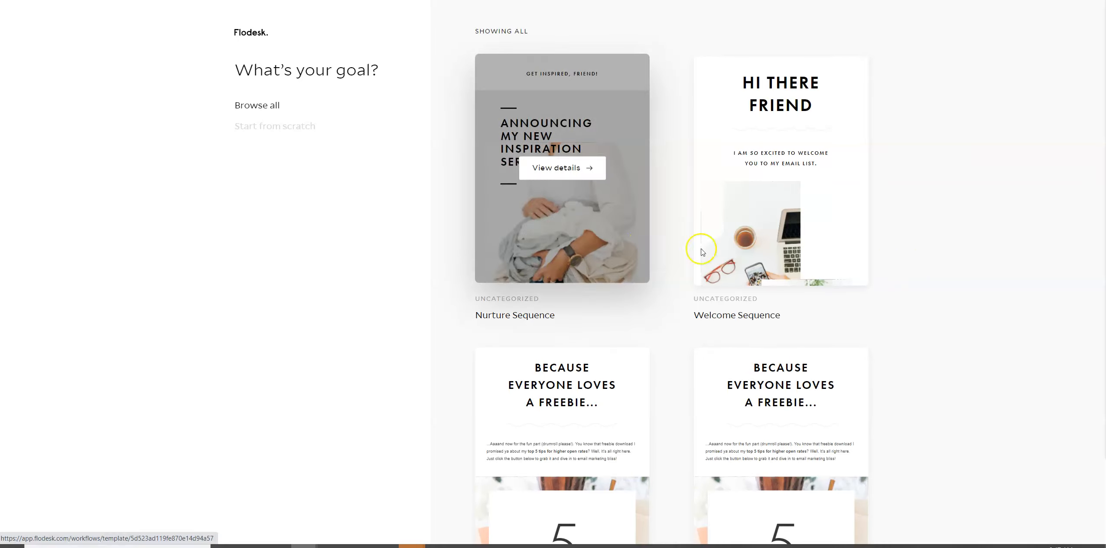
Browse the workflow templates and start customizing the Welcome Sequence template.
{"action": "scroll", "coordinate": [870, 279], "scroll_direction": "down", "scroll_amount": 2}
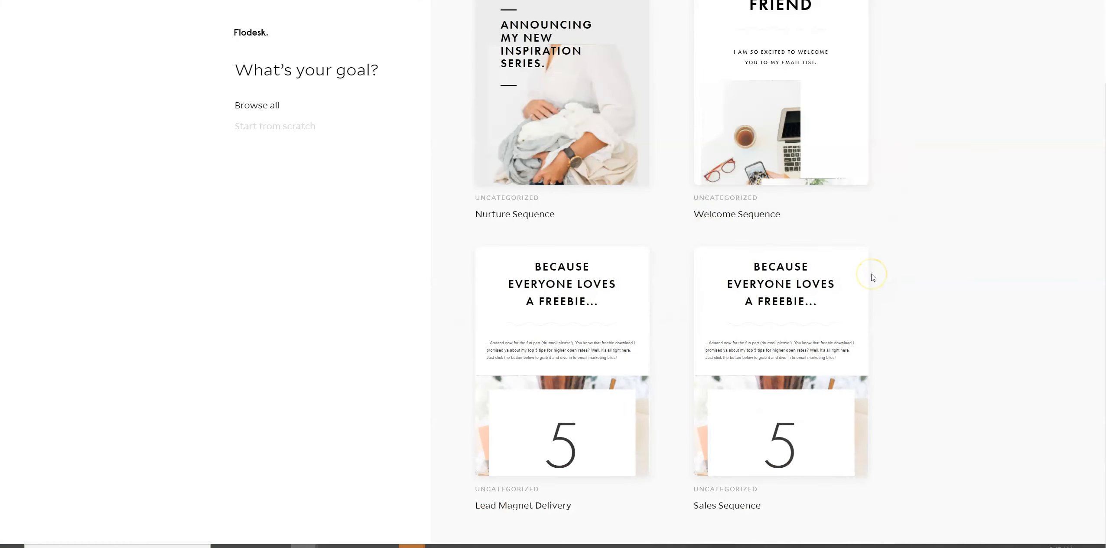
{"action": "mouse_move", "coordinate": [558, 380]}
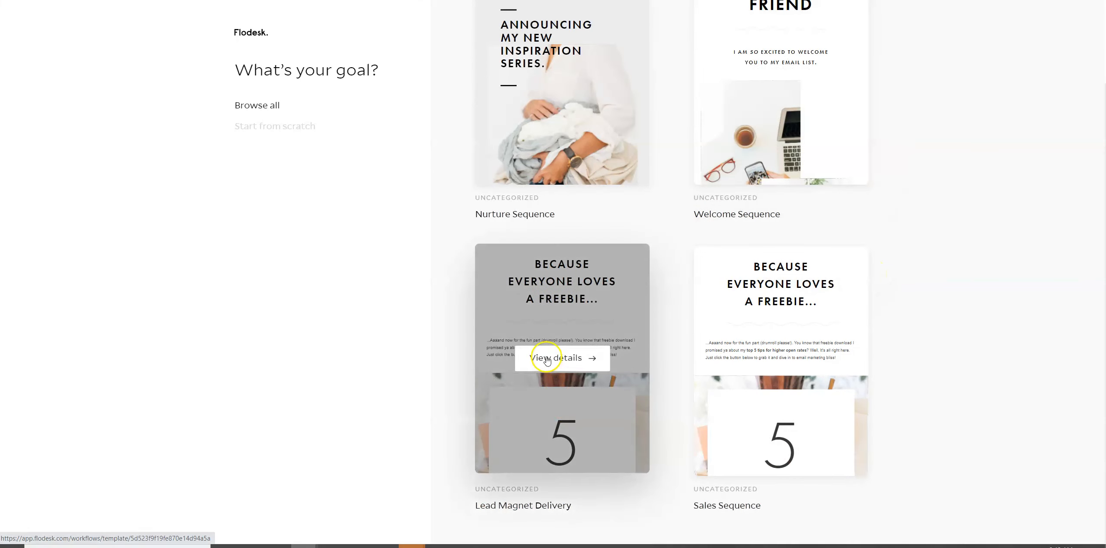
{"action": "mouse_move", "coordinate": [798, 336]}
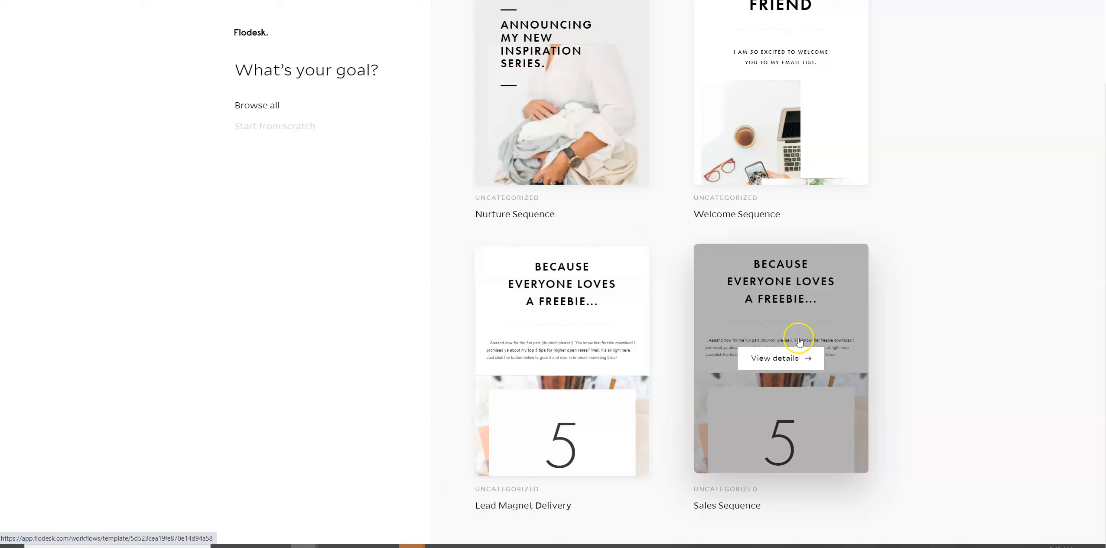
{"action": "scroll", "coordinate": [800, 343], "scroll_direction": "up", "scroll_amount": 2}
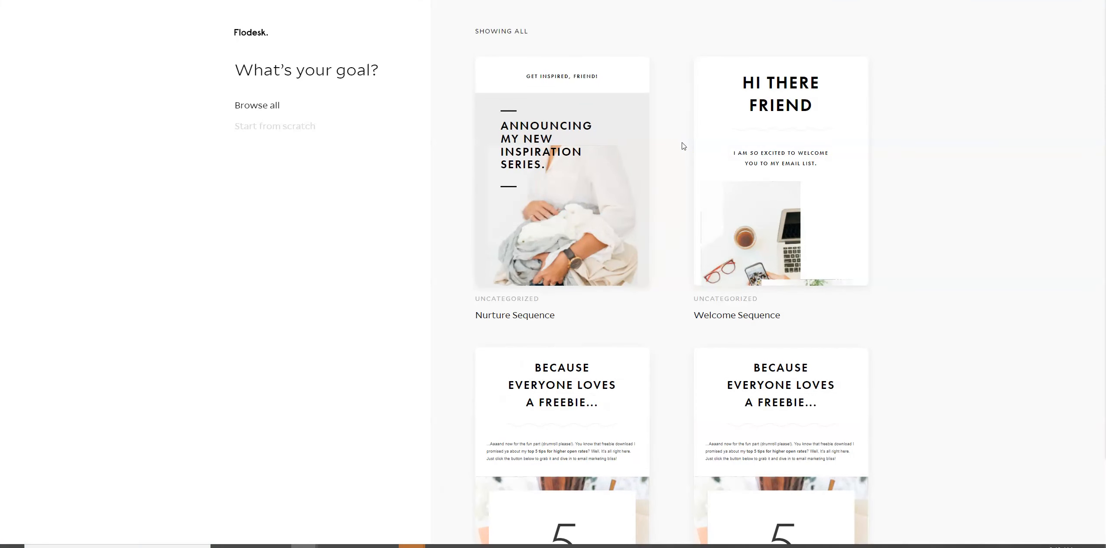
{"action": "left_click", "coordinate": [773, 132]}
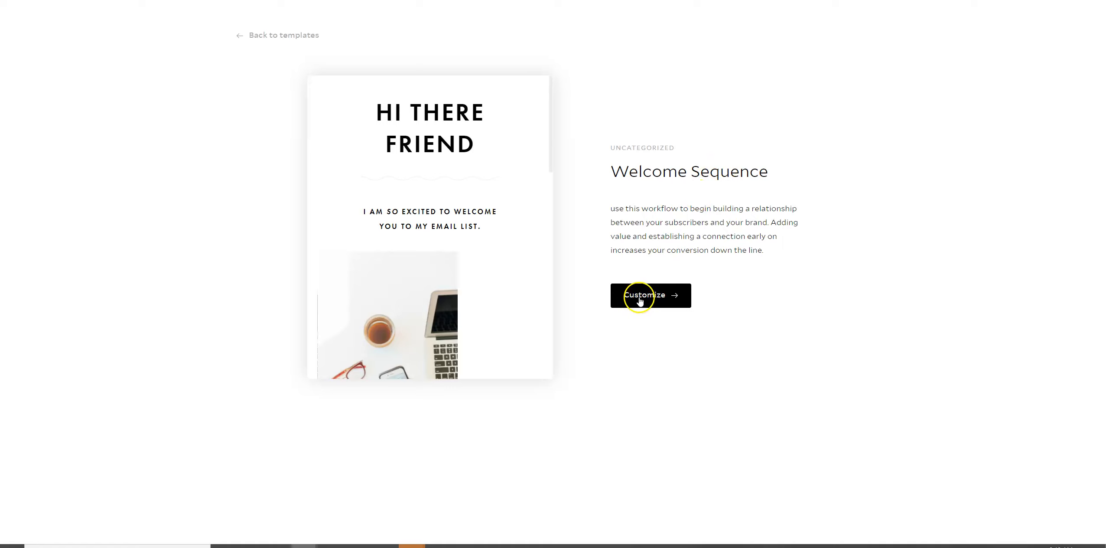
{"action": "left_click", "coordinate": [643, 297]}
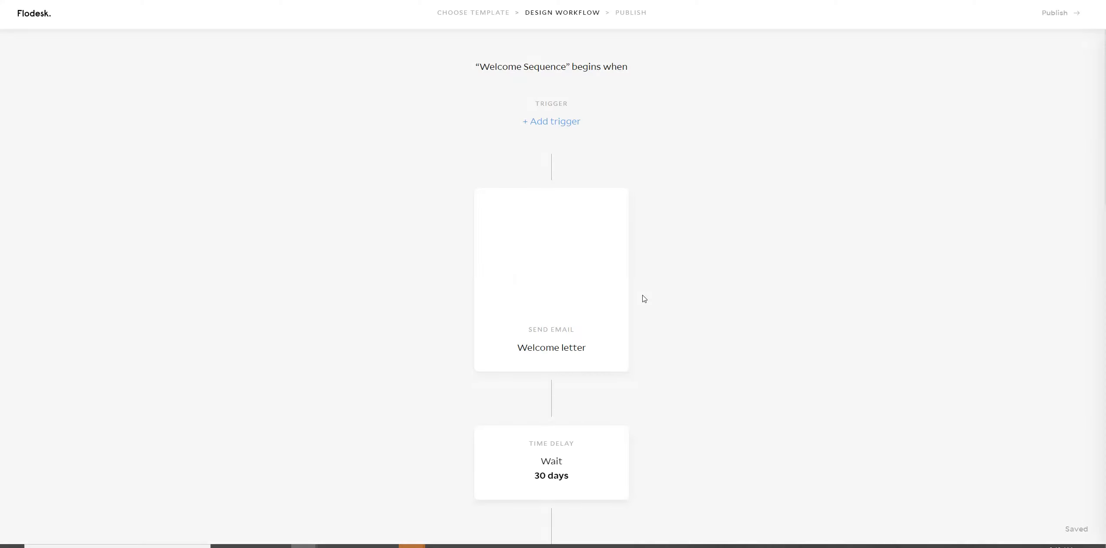
Set the workflow trigger to "A subscriber is added to segment(s)" with the segment test 2.
{"action": "scroll", "coordinate": [641, 296], "scroll_direction": "down", "scroll_amount": 10}
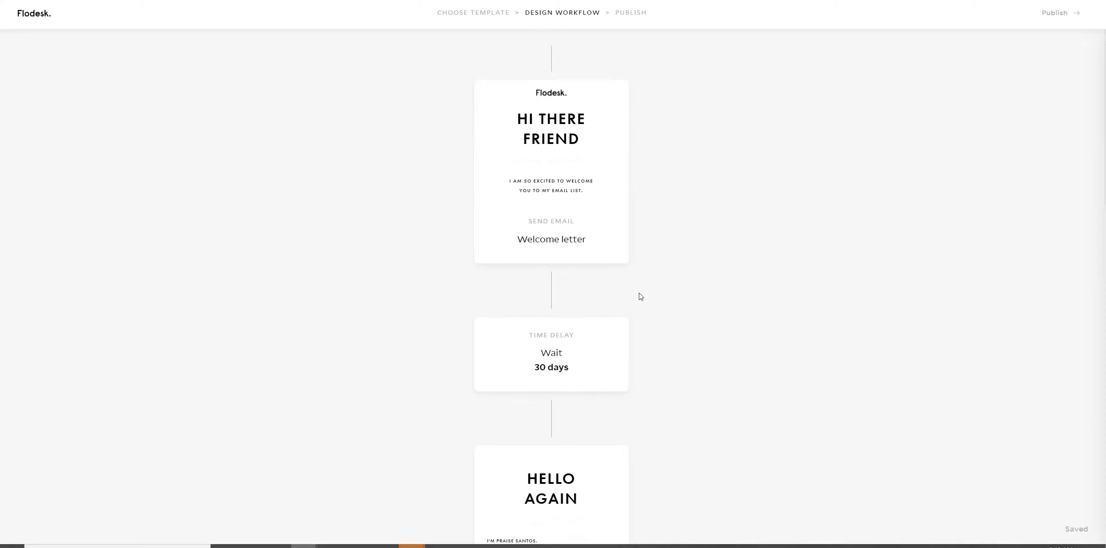
{"action": "scroll", "coordinate": [641, 297], "scroll_direction": "down", "scroll_amount": 13}
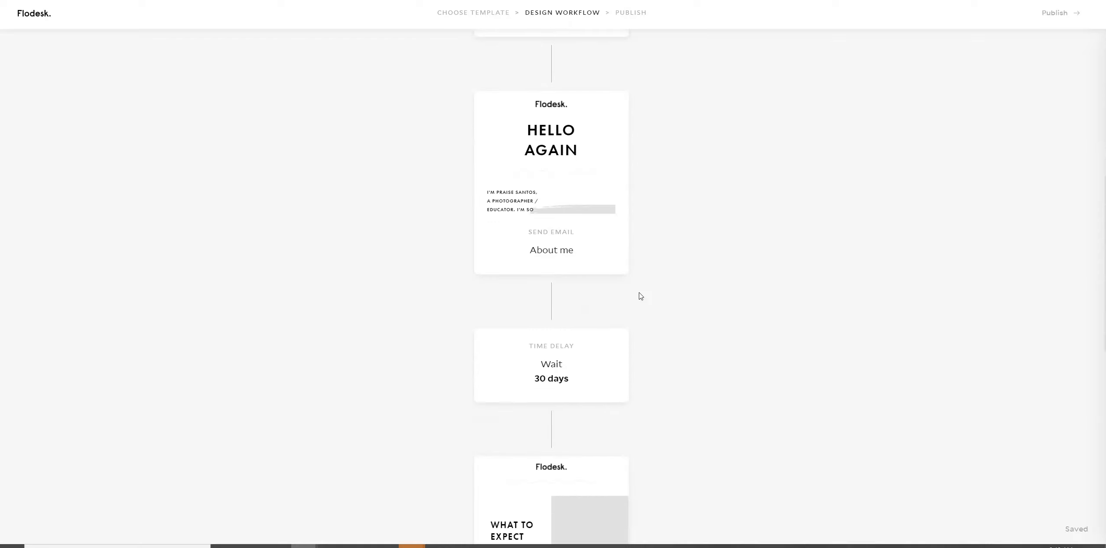
{"action": "scroll", "coordinate": [639, 295], "scroll_direction": "up", "scroll_amount": 12}
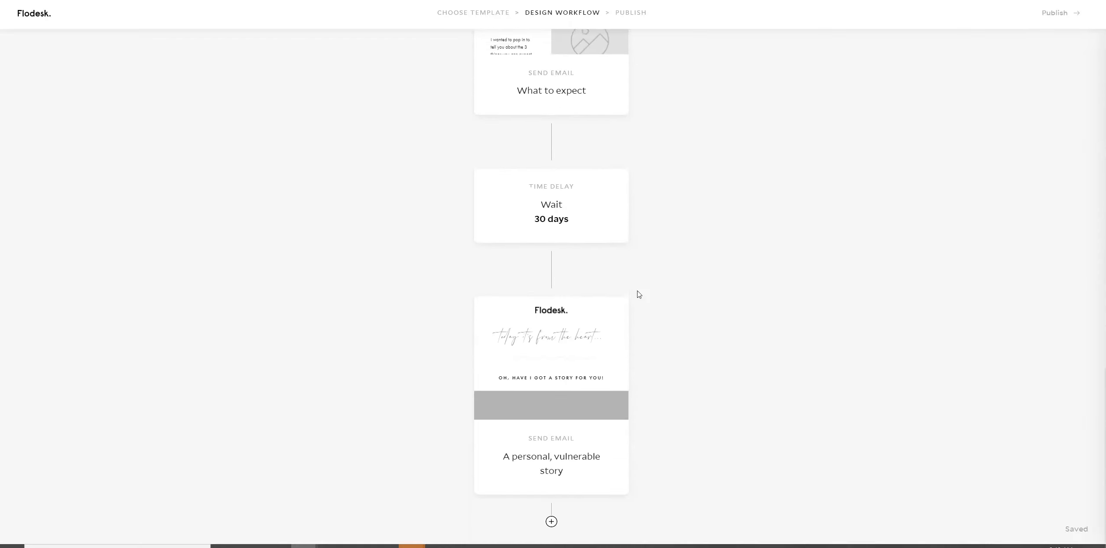
{"action": "scroll", "coordinate": [639, 295], "scroll_direction": "up", "scroll_amount": 11}
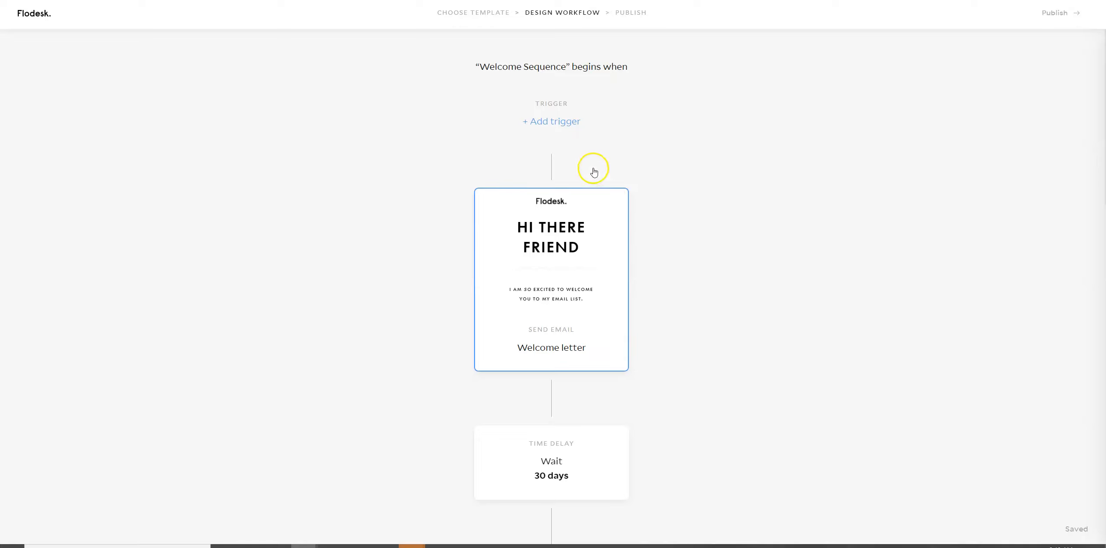
{"action": "left_click", "coordinate": [548, 124]}
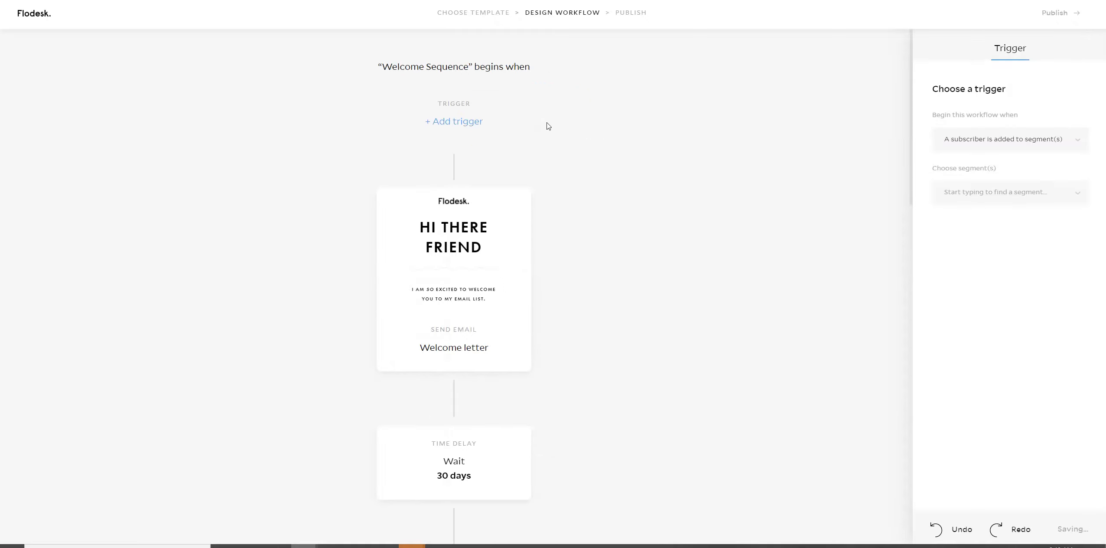
{"action": "left_click", "coordinate": [987, 145]}
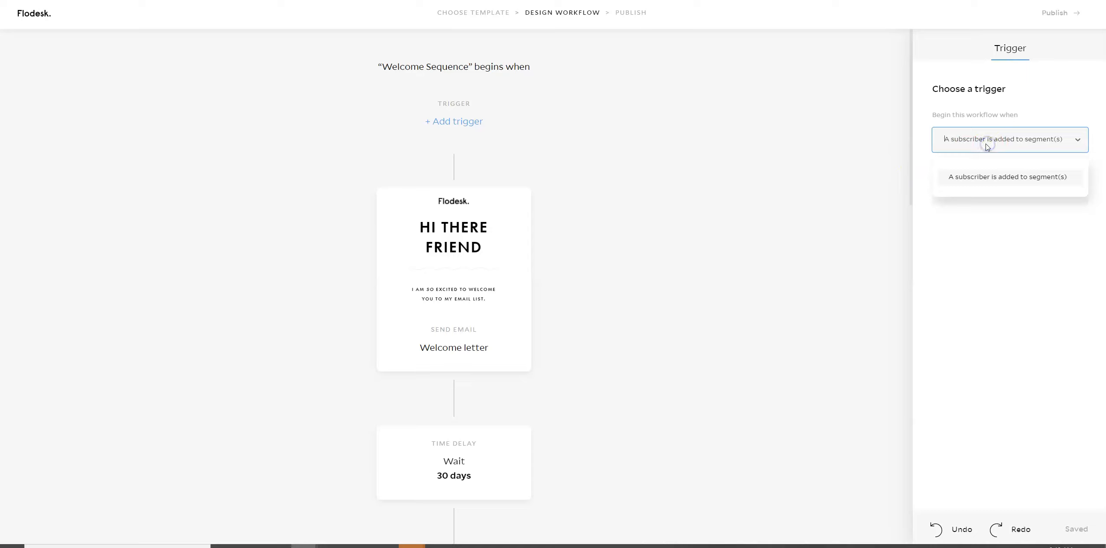
{"action": "left_click", "coordinate": [979, 178]}
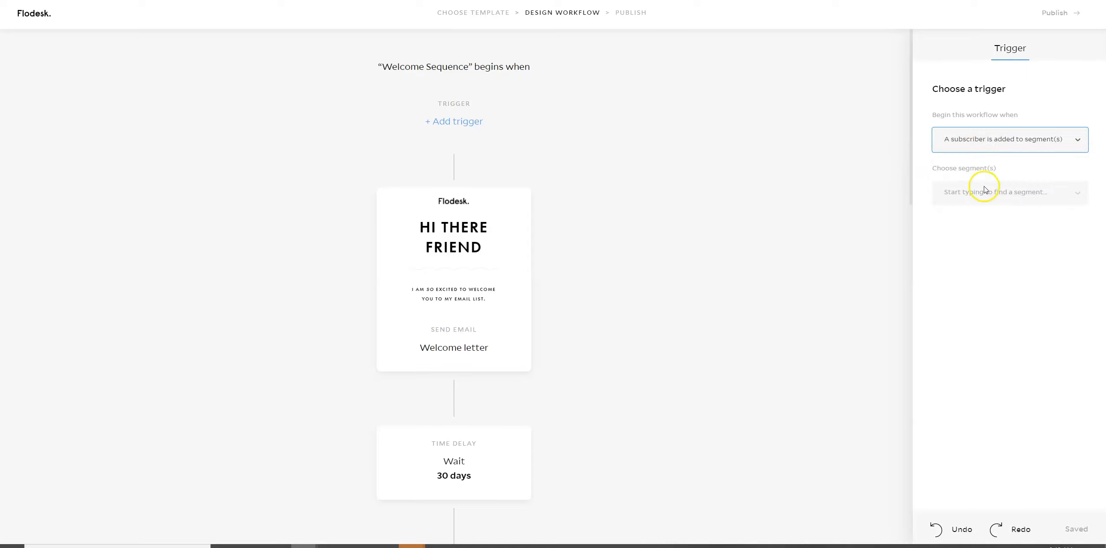
{"action": "left_click", "coordinate": [997, 193]}
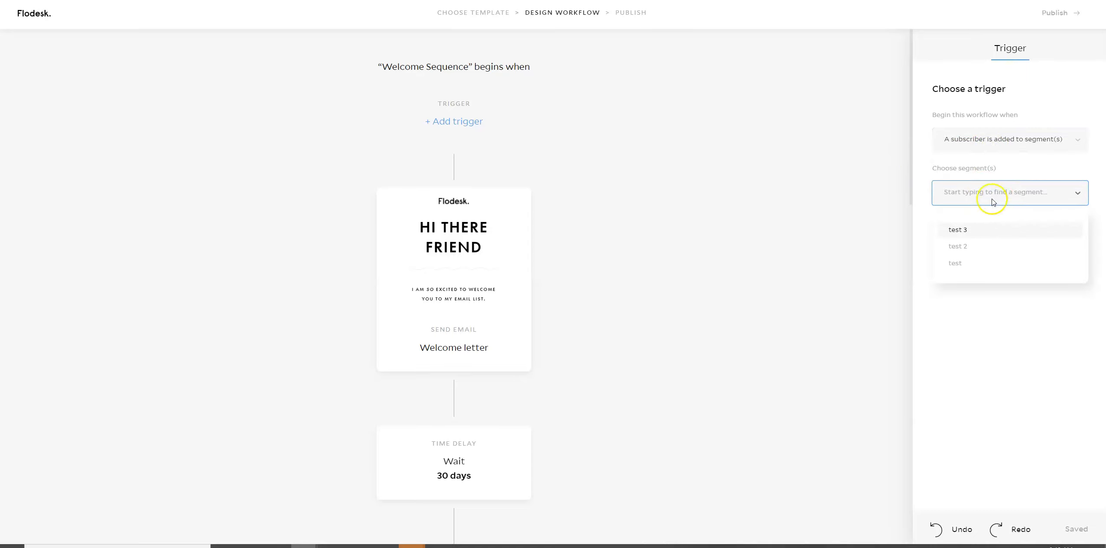
{"action": "left_click", "coordinate": [965, 247]}
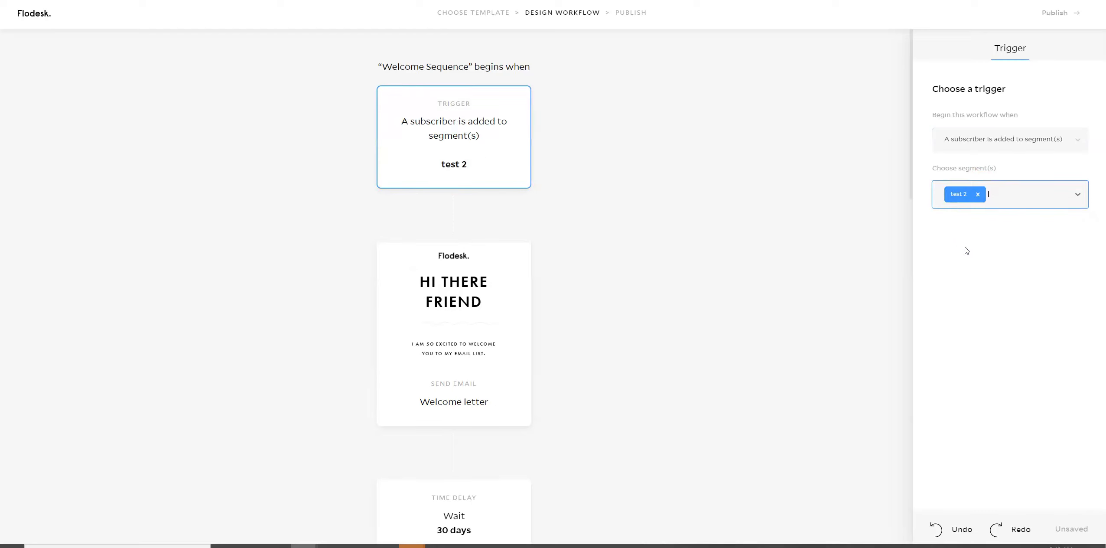
{"action": "left_click", "coordinate": [988, 311]}
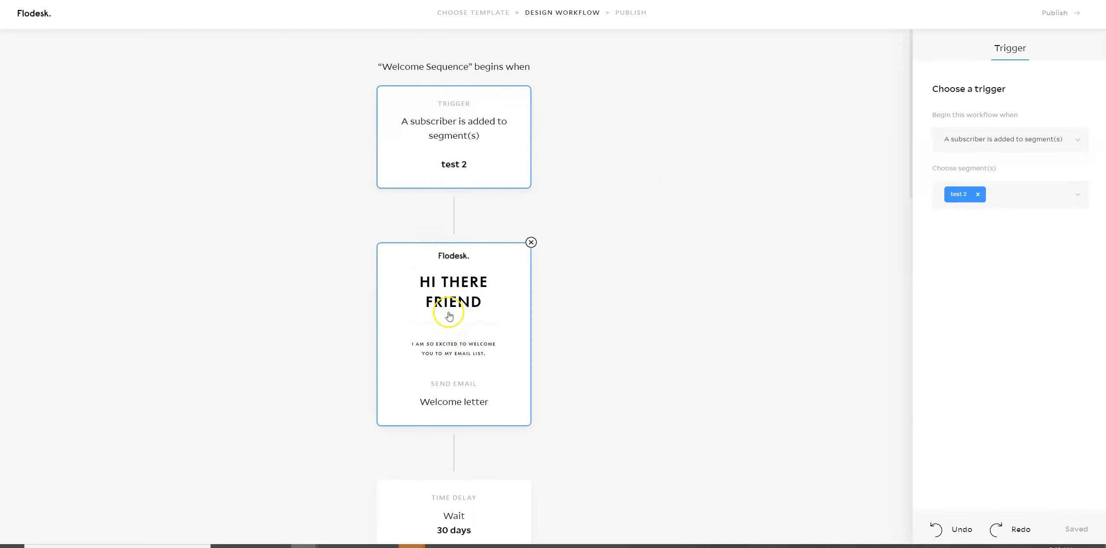
Open the Welcome letter email for editing and keep the legacy layouts for it.
{"action": "scroll", "coordinate": [564, 299], "scroll_direction": "down", "scroll_amount": 3}
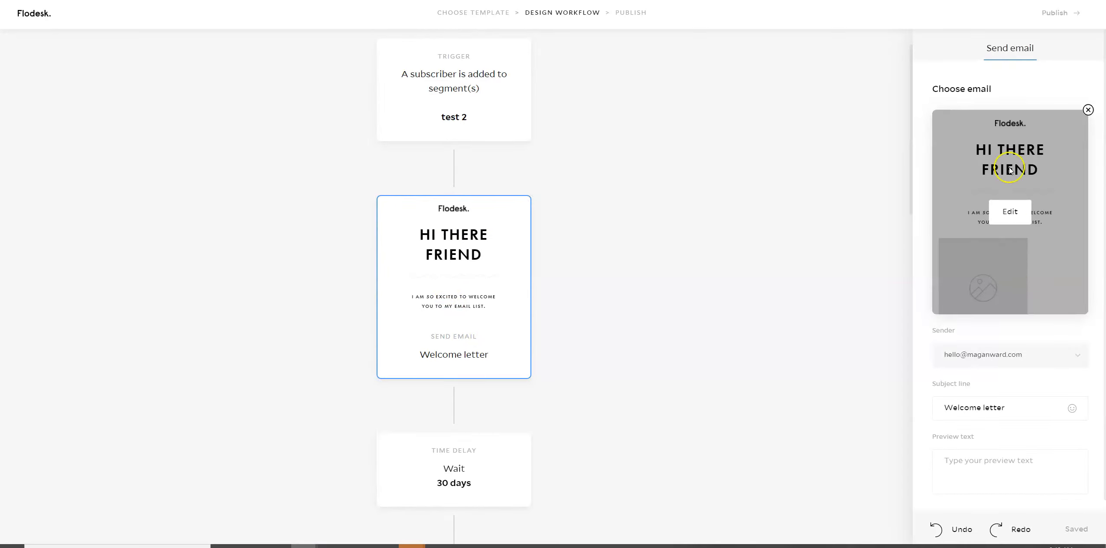
{"action": "left_click", "coordinate": [1004, 215]}
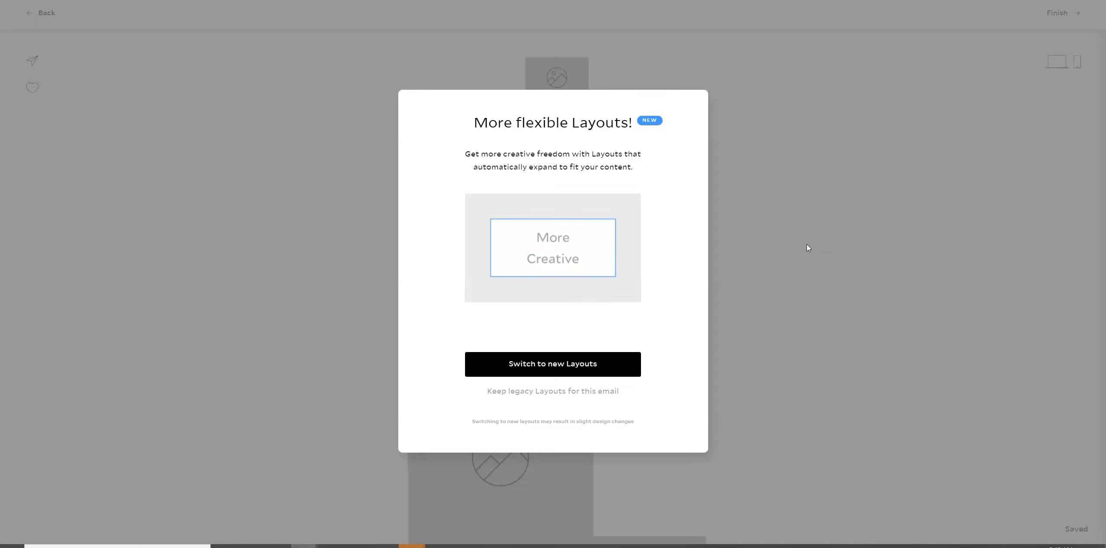
{"action": "left_click", "coordinate": [529, 394]}
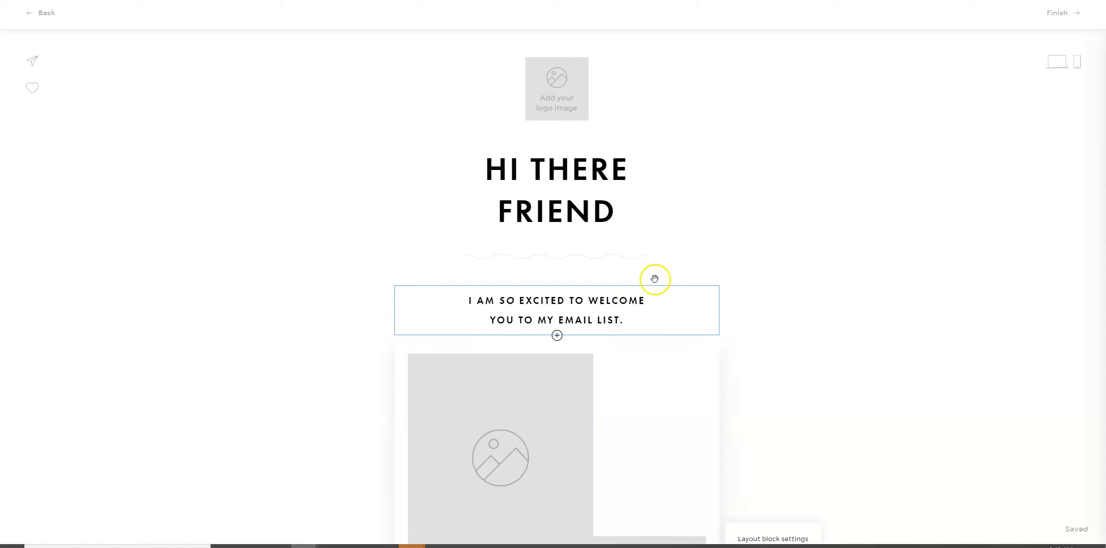
Restyle the "Visit the blog" button with the filled, slightly rounded style and the pink fill color #EDC4C3.
{"action": "scroll", "coordinate": [709, 328], "scroll_direction": "down", "scroll_amount": 6}
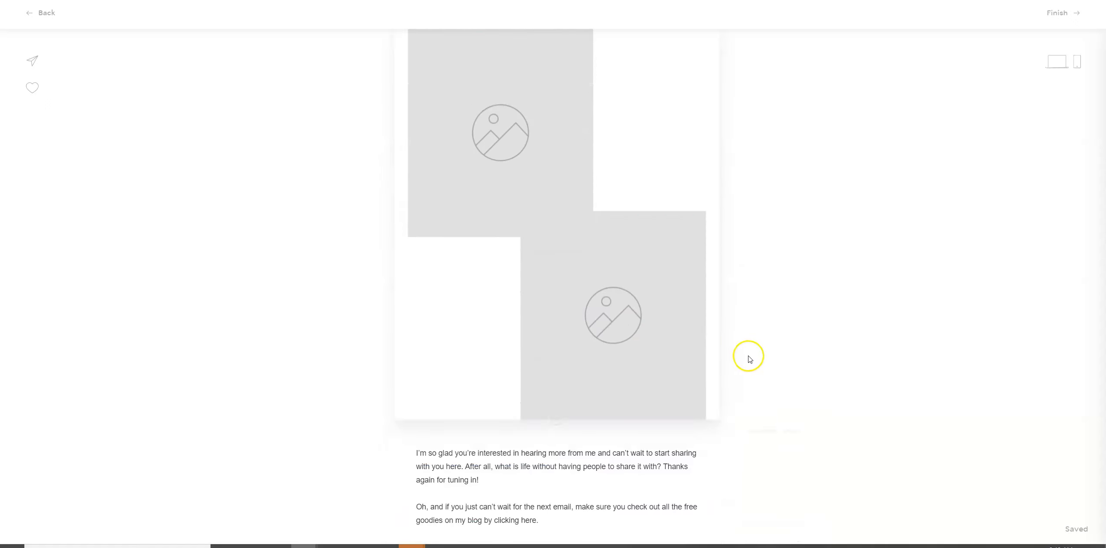
{"action": "scroll", "coordinate": [750, 359], "scroll_direction": "down", "scroll_amount": 2}
{"action": "left_click", "coordinate": [504, 368]}
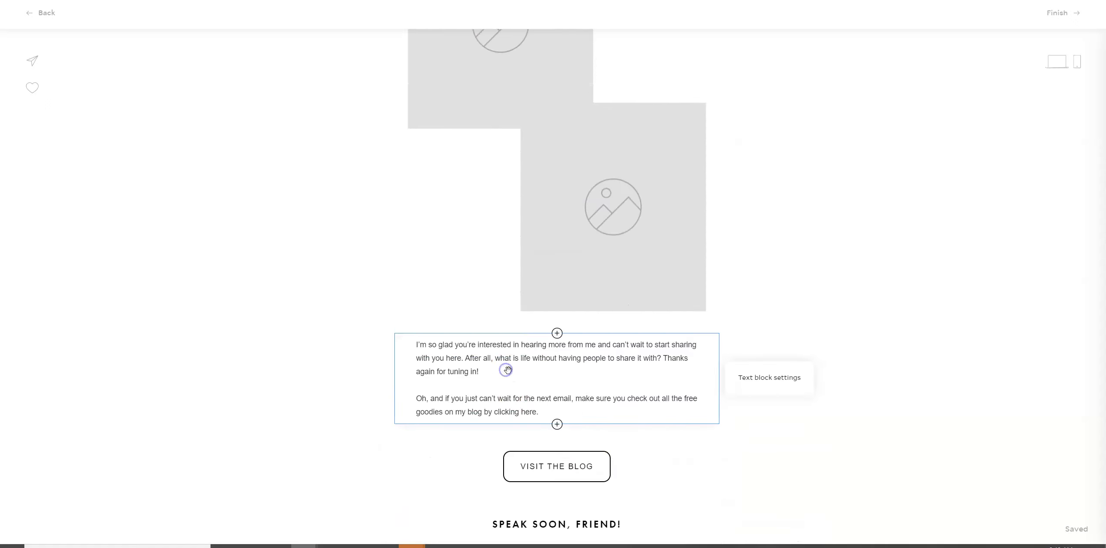
{"action": "left_click", "coordinate": [558, 475]}
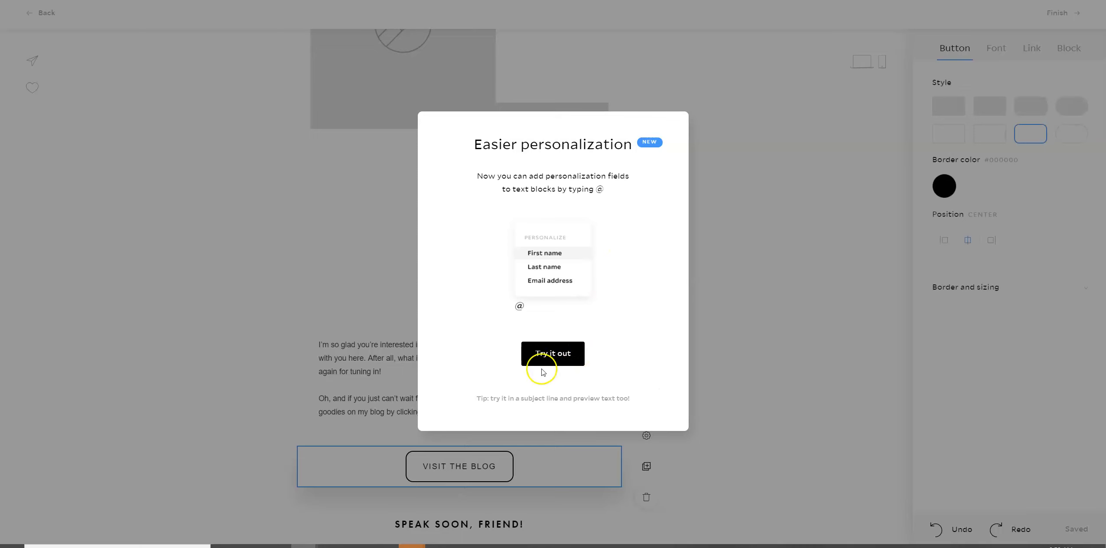
{"action": "left_click", "coordinate": [558, 356]}
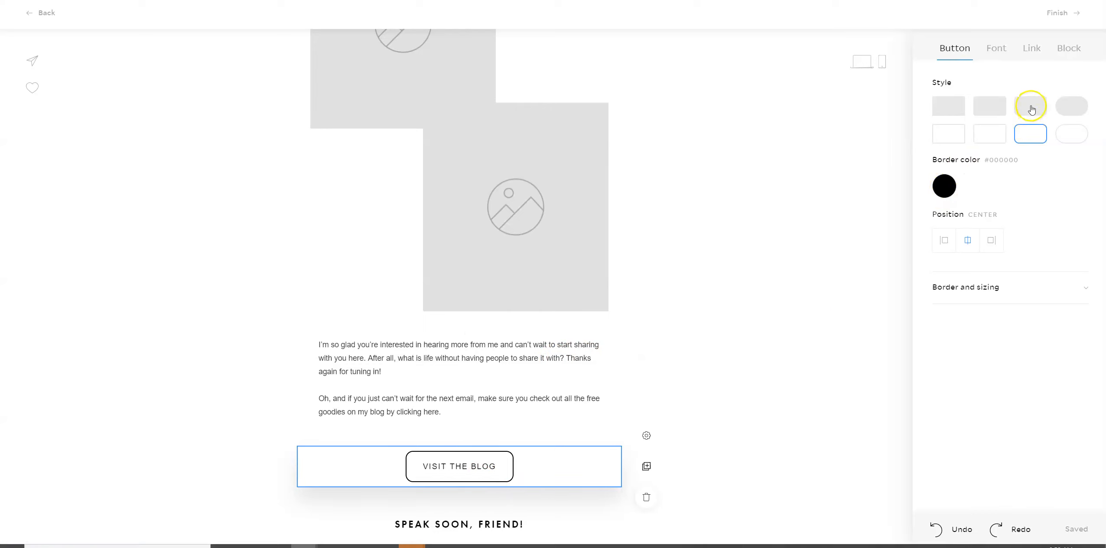
{"action": "left_click", "coordinate": [992, 109]}
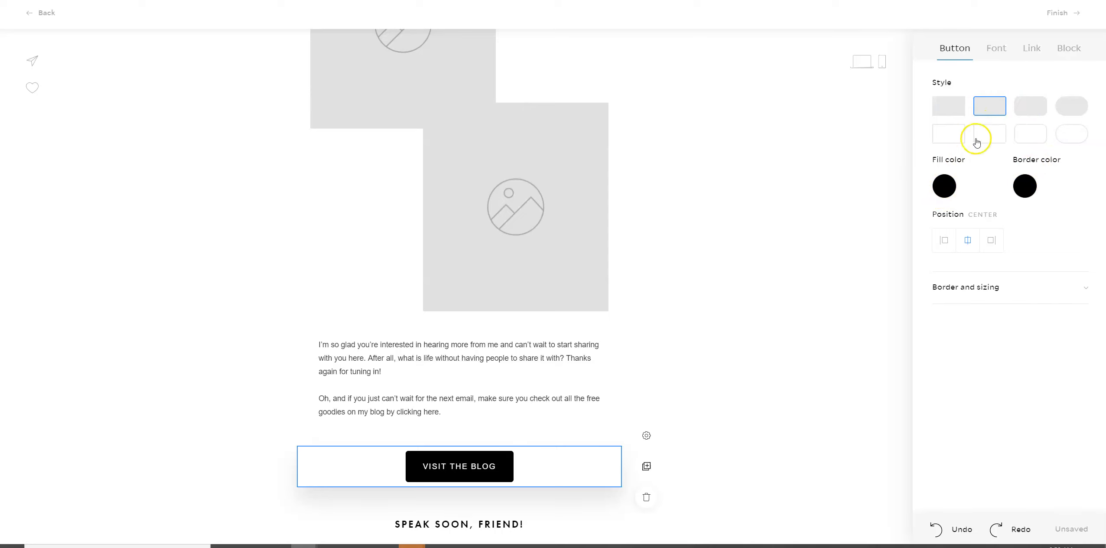
{"action": "left_click", "coordinate": [946, 190]}
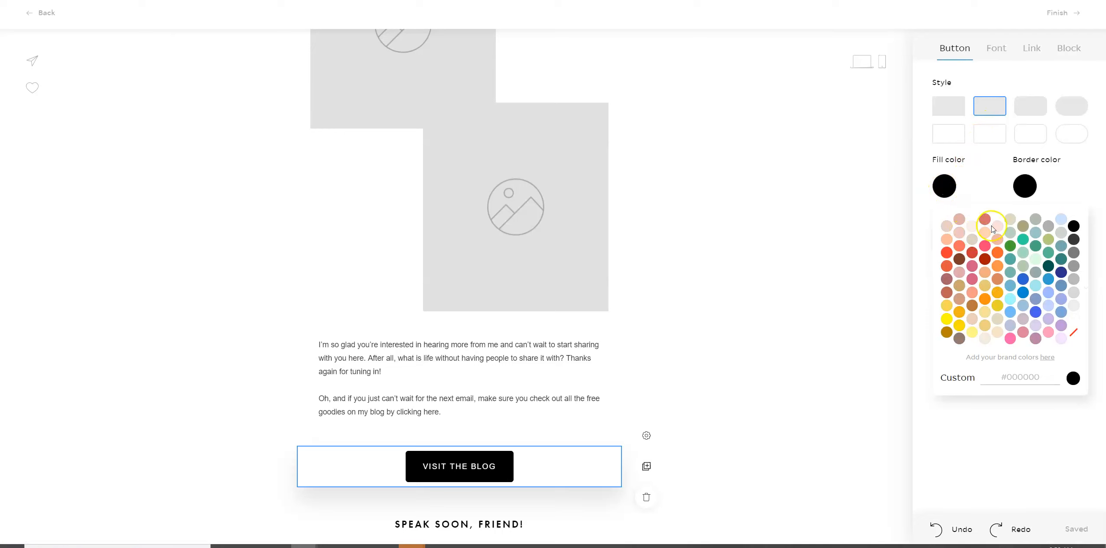
{"action": "left_click", "coordinate": [961, 234]}
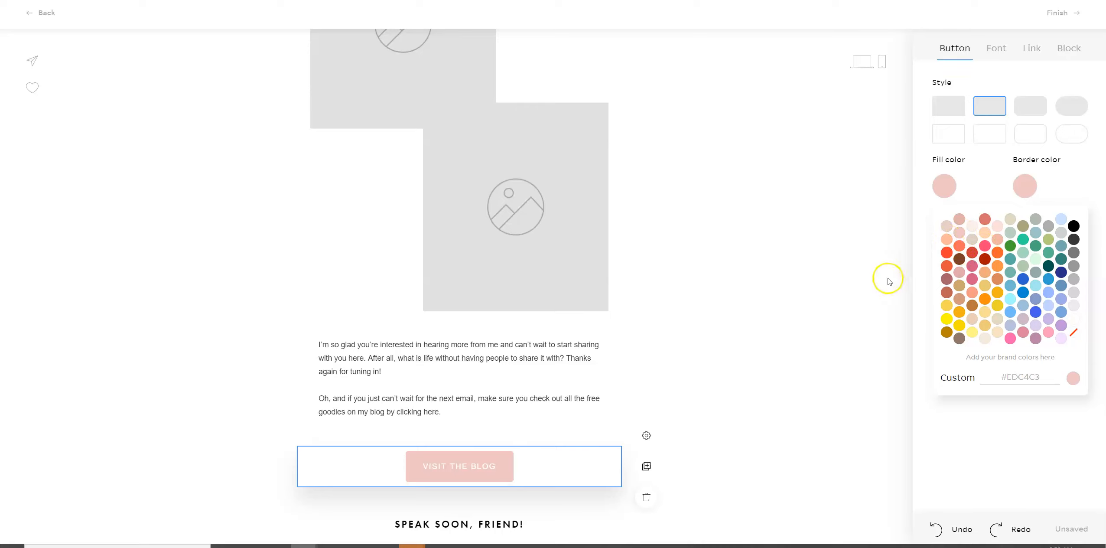
{"action": "left_click", "coordinate": [903, 273]}
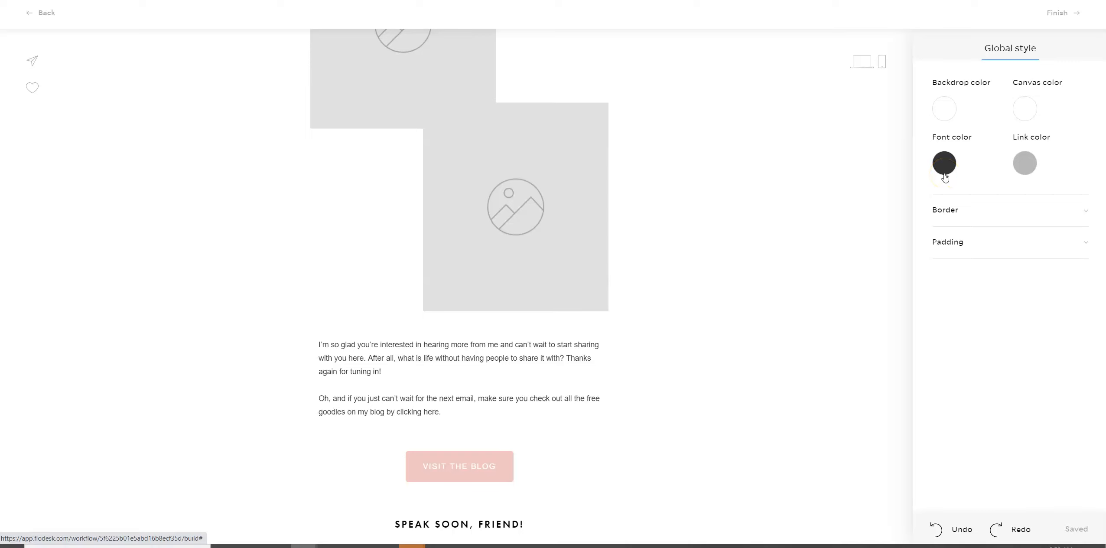
Replace the body text after "I'm" with "test test" and finish editing the email to return to the workflow.
{"action": "scroll", "coordinate": [584, 286], "scroll_direction": "up", "scroll_amount": 3}
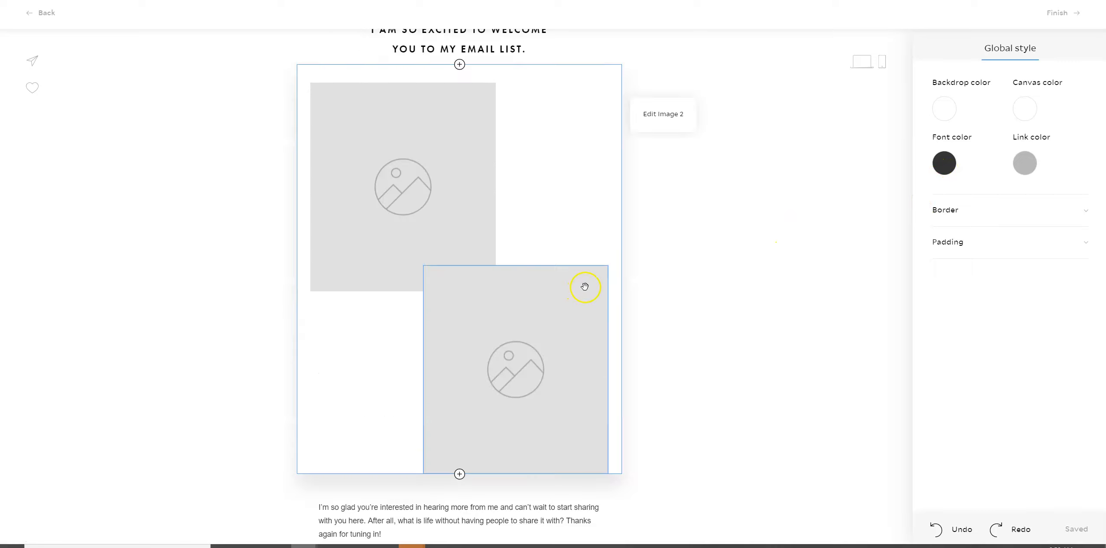
{"action": "scroll", "coordinate": [563, 370], "scroll_direction": "up", "scroll_amount": 4}
{"action": "scroll", "coordinate": [534, 341], "scroll_direction": "down", "scroll_amount": 10}
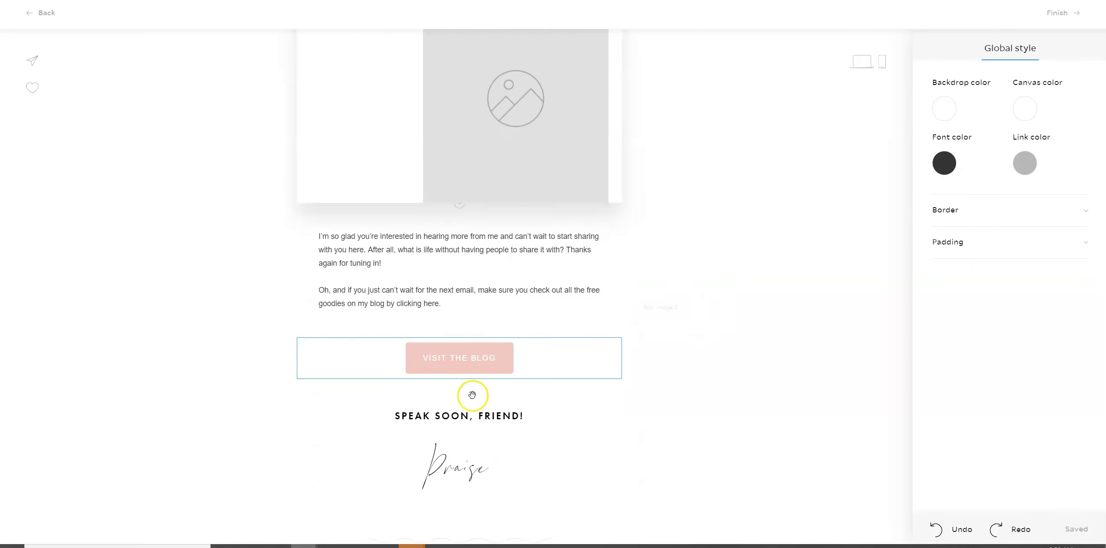
{"action": "left_click", "coordinate": [408, 271]}
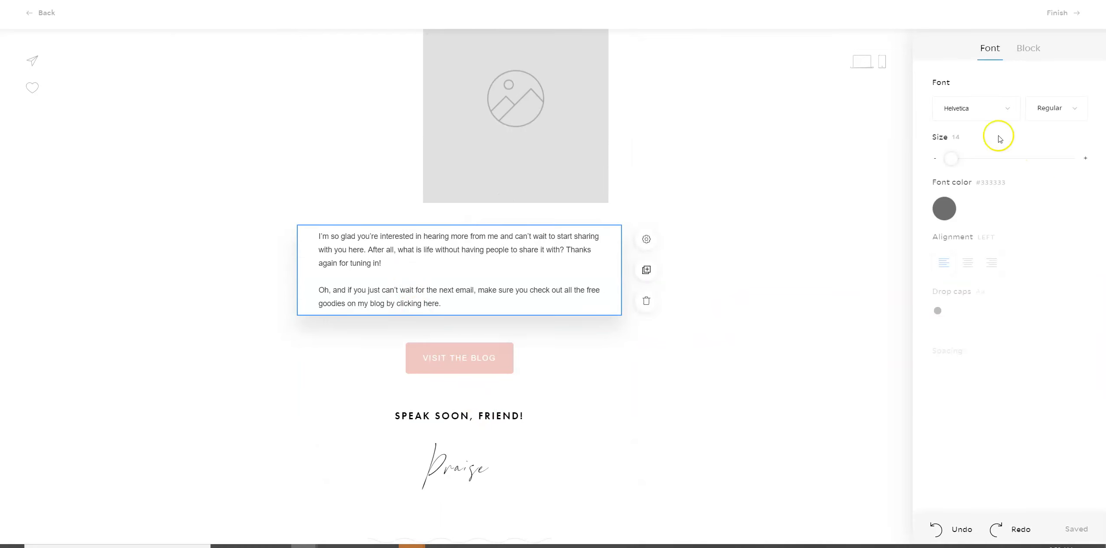
{"action": "left_click", "coordinate": [1027, 51]}
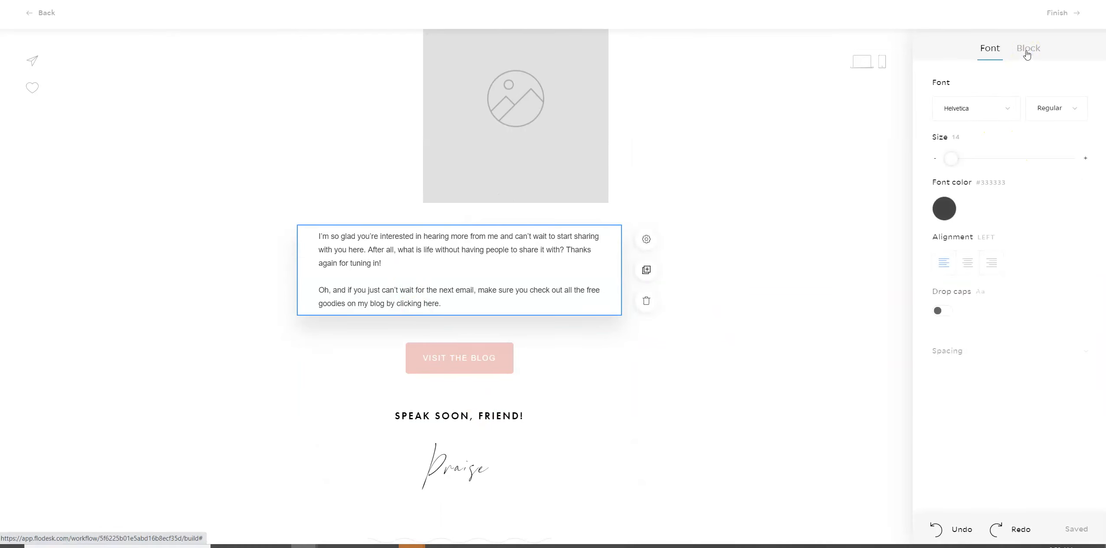
{"action": "left_click", "coordinate": [500, 290]}
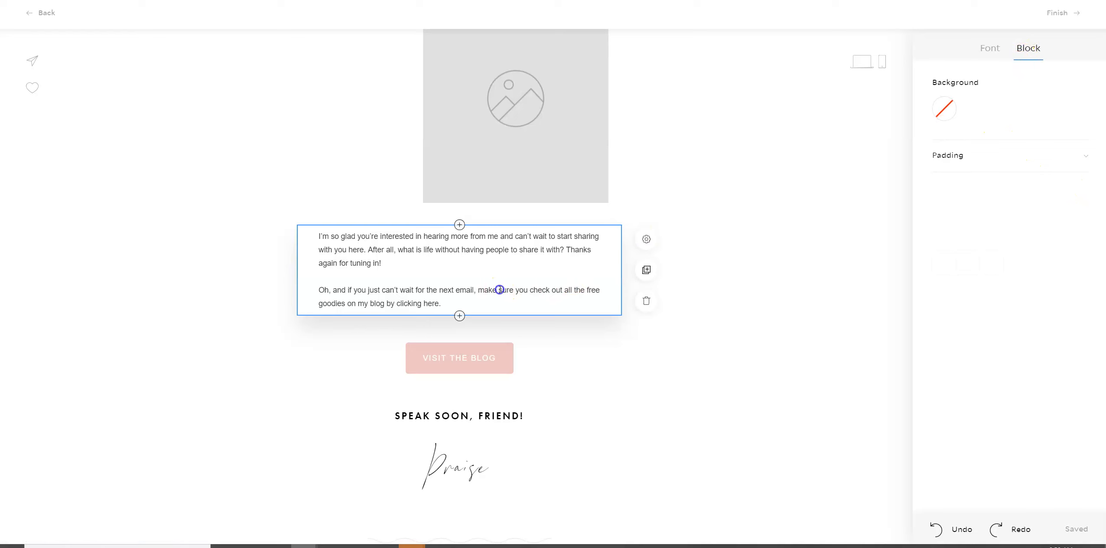
{"action": "left_click_drag", "start_coordinate": [442, 305], "coordinate": [331, 237]}
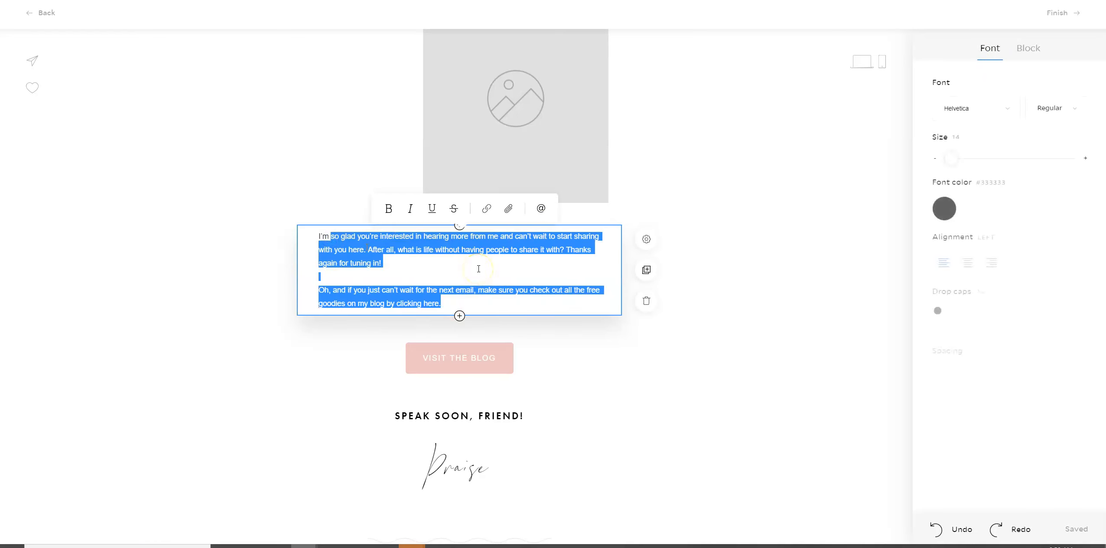
{"action": "type", "text": "test test"}
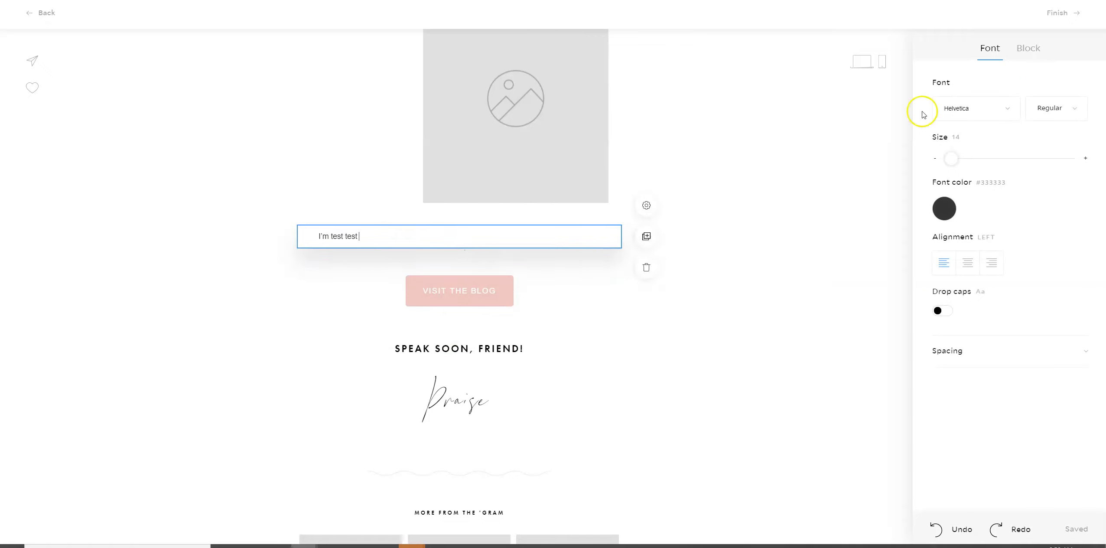
{"action": "left_click", "coordinate": [1057, 15]}
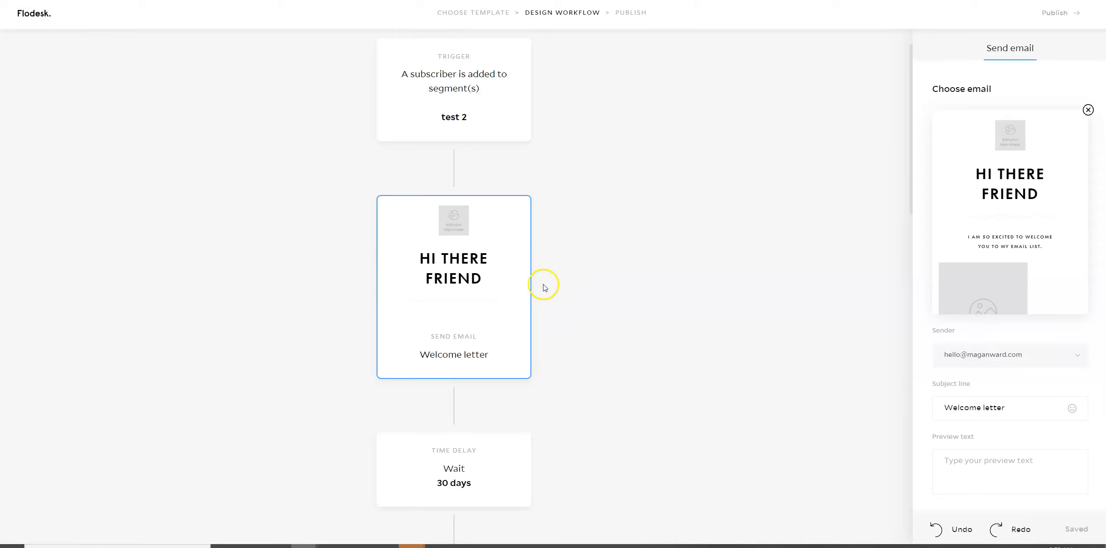
{"action": "scroll", "coordinate": [545, 288], "scroll_direction": "down", "scroll_amount": 4}
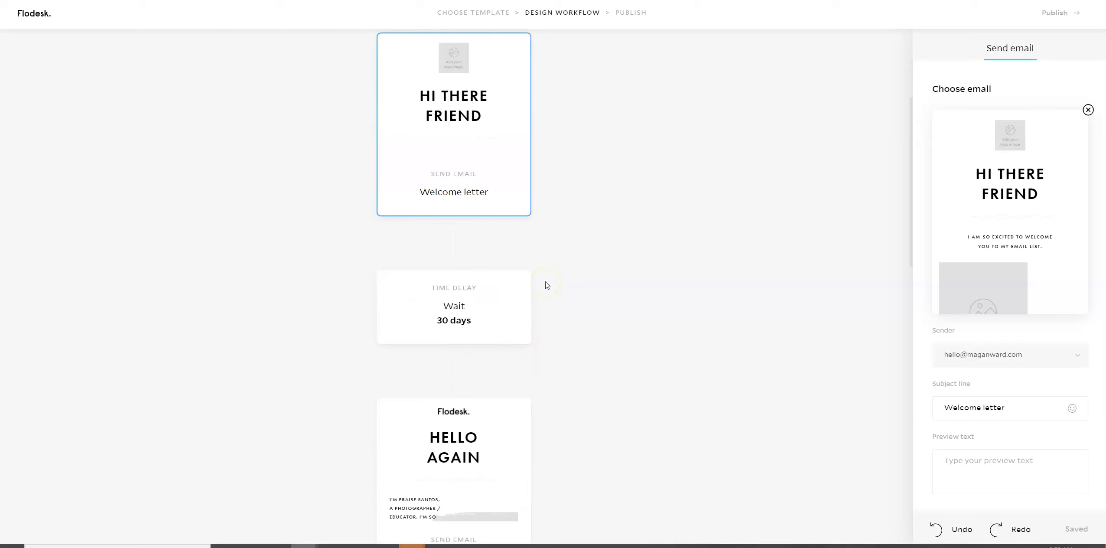
{"action": "scroll", "coordinate": [547, 285], "scroll_direction": "down", "scroll_amount": 3}
{"action": "scroll", "coordinate": [547, 285], "scroll_direction": "down", "scroll_amount": 1}
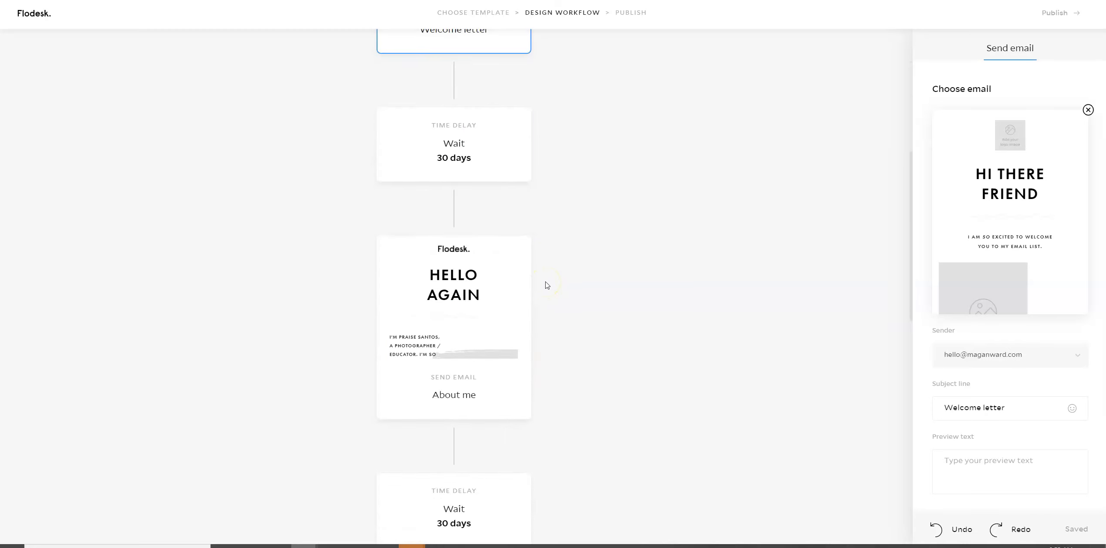
{"action": "scroll", "coordinate": [547, 285], "scroll_direction": "up", "scroll_amount": 5}
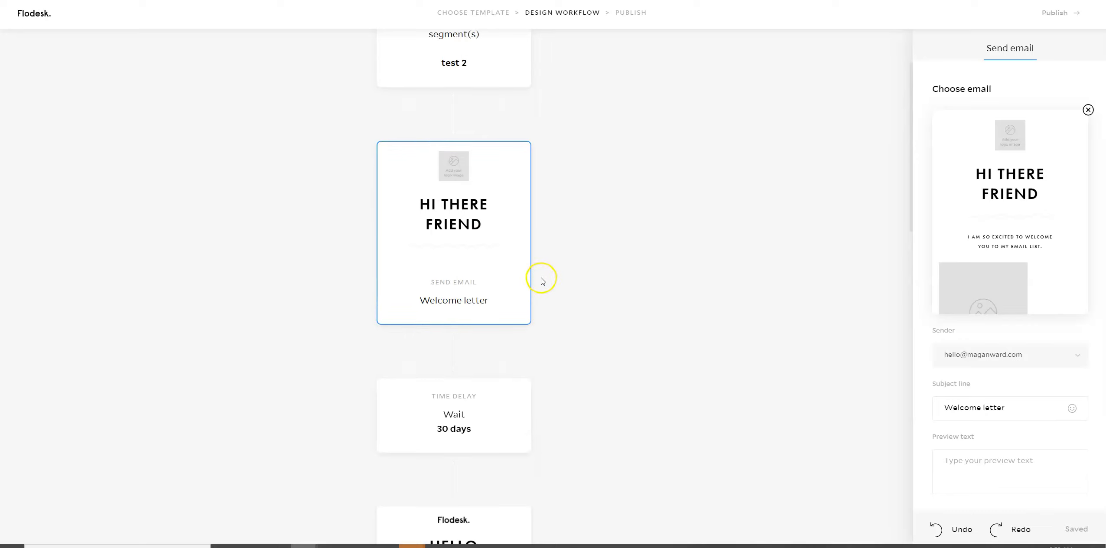
{"action": "scroll", "coordinate": [543, 278], "scroll_direction": "up", "scroll_amount": 2}
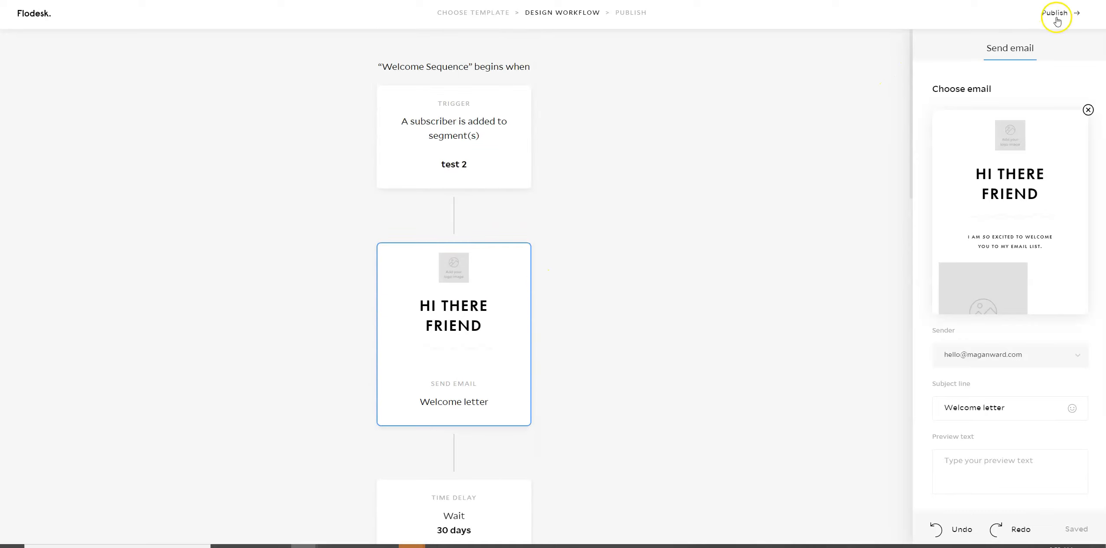
Set the time delay between the Welcome letter and About me emails to 1 day.
{"action": "scroll", "coordinate": [568, 311], "scroll_direction": "down", "scroll_amount": 5}
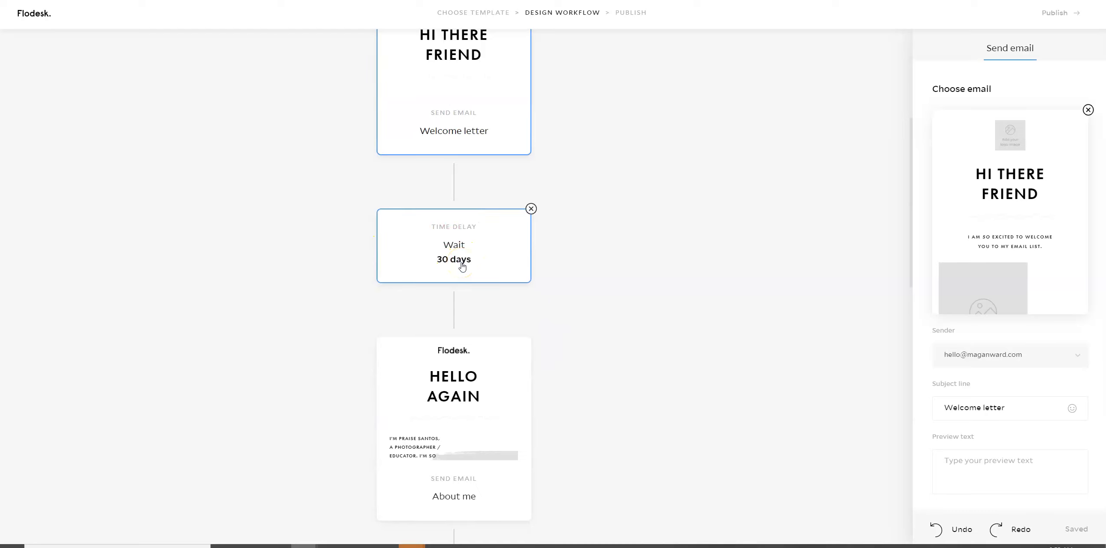
{"action": "left_click", "coordinate": [460, 263]}
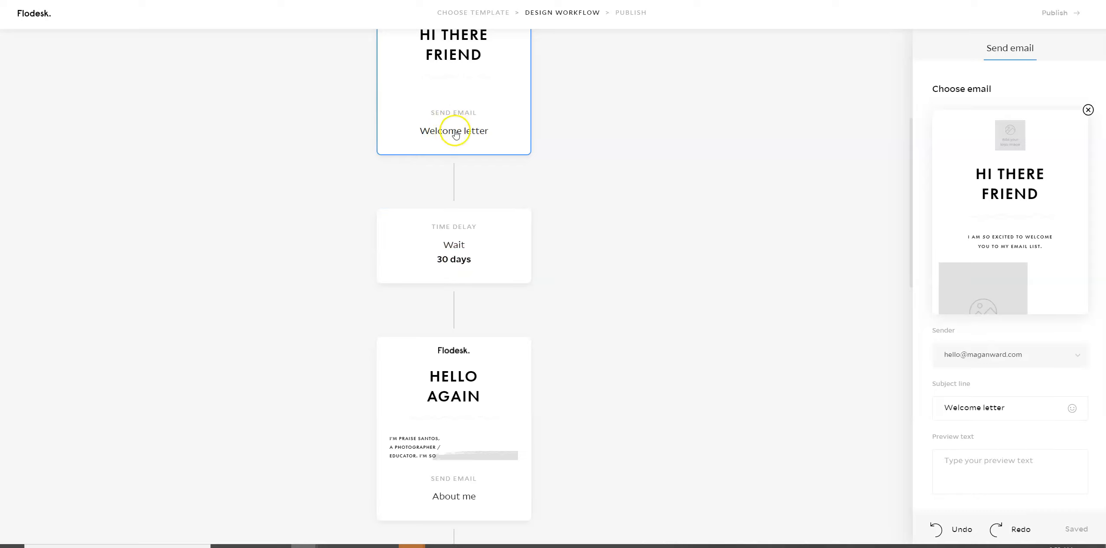
{"action": "left_click", "coordinate": [442, 248]}
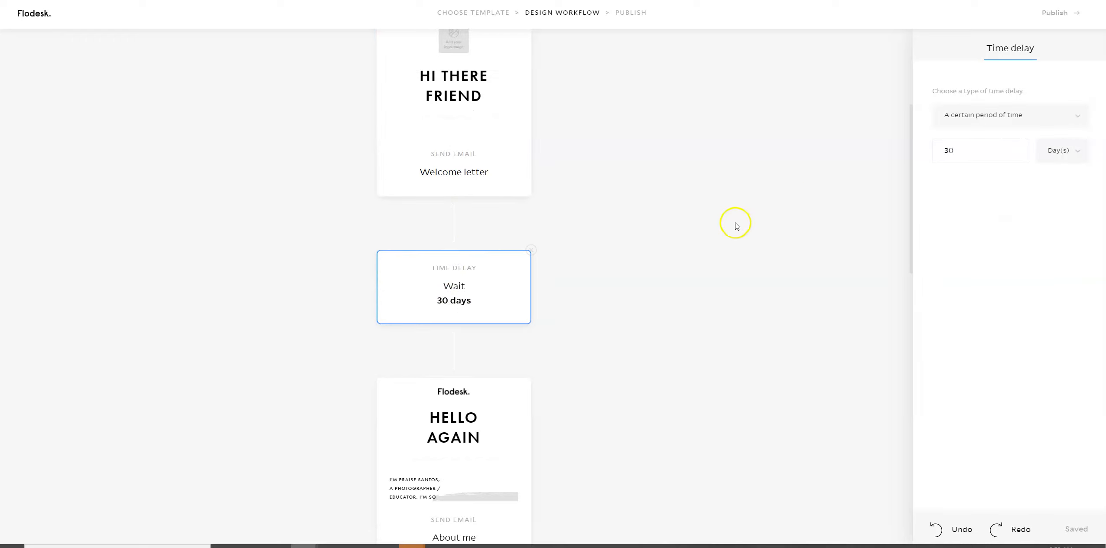
{"action": "left_click", "coordinate": [958, 155]}
{"action": "double_click", "coordinate": [958, 155]}
{"action": "type", "text": "1"}
{"action": "left_click", "coordinate": [958, 178]}
{"action": "left_click", "coordinate": [754, 291]}
{"action": "left_click", "coordinate": [1038, 506]}
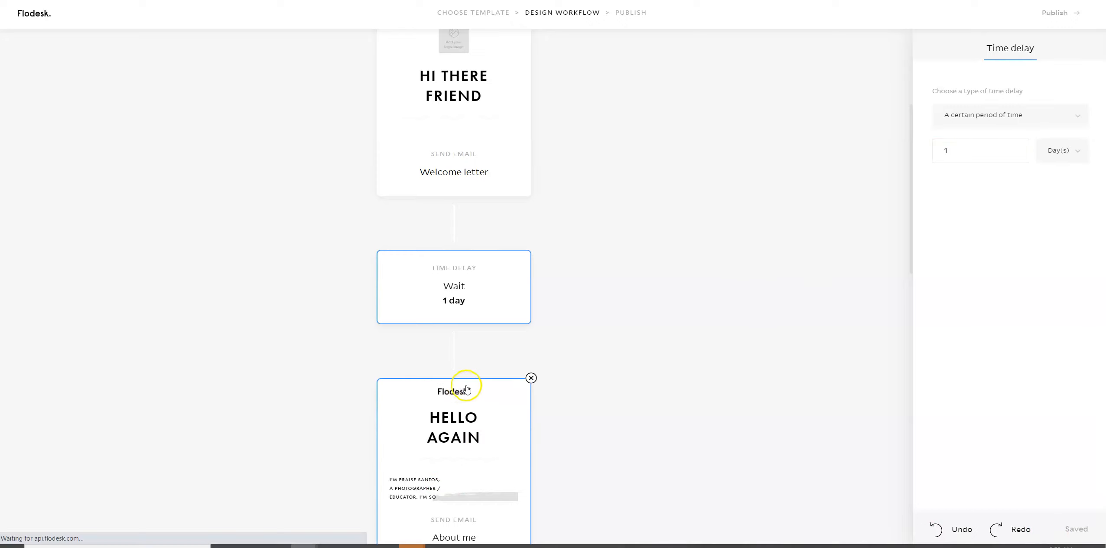
Open the About me email's settings and look over the workflow steps that follow it.
{"action": "scroll", "coordinate": [463, 424], "scroll_direction": "down", "scroll_amount": 2}
{"action": "left_click", "coordinate": [463, 425]}
{"action": "scroll", "coordinate": [463, 424], "scroll_direction": "down", "scroll_amount": 1}
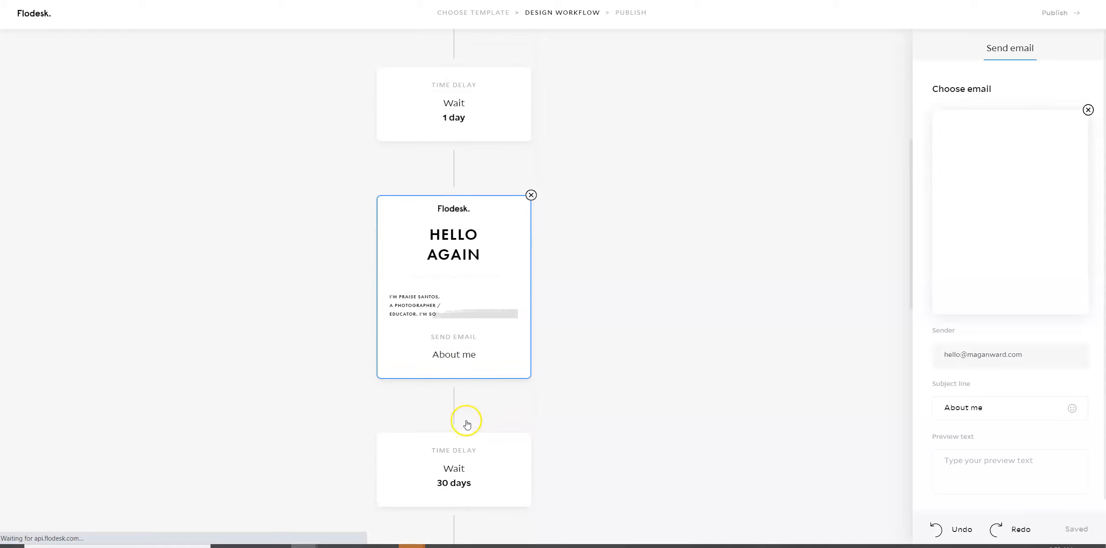
{"action": "scroll", "coordinate": [501, 391], "scroll_direction": "down", "scroll_amount": 5}
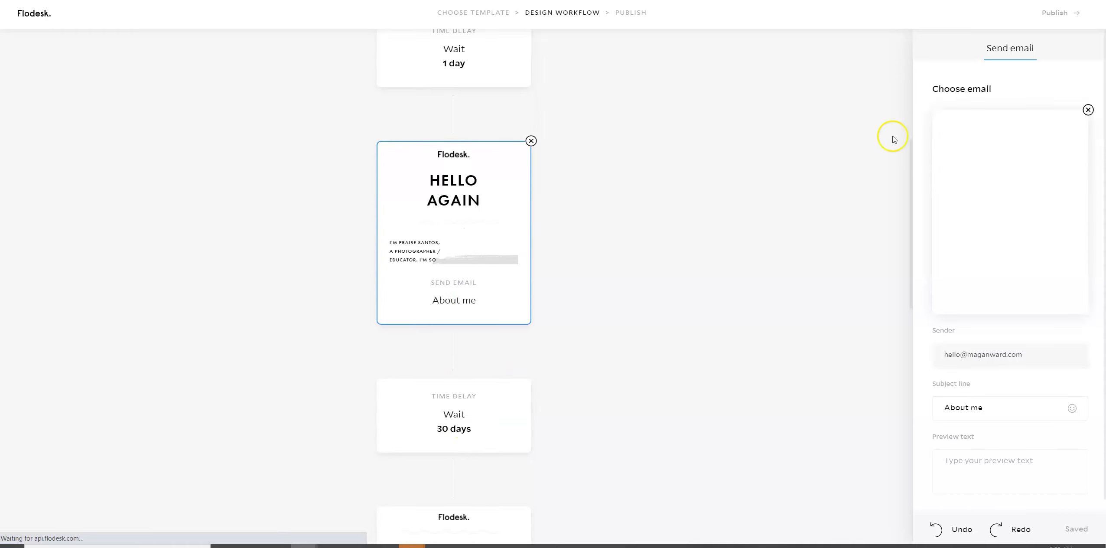
Try to publish the workflow and dismiss the paid subscription offer.
{"action": "left_click", "coordinate": [1054, 13]}
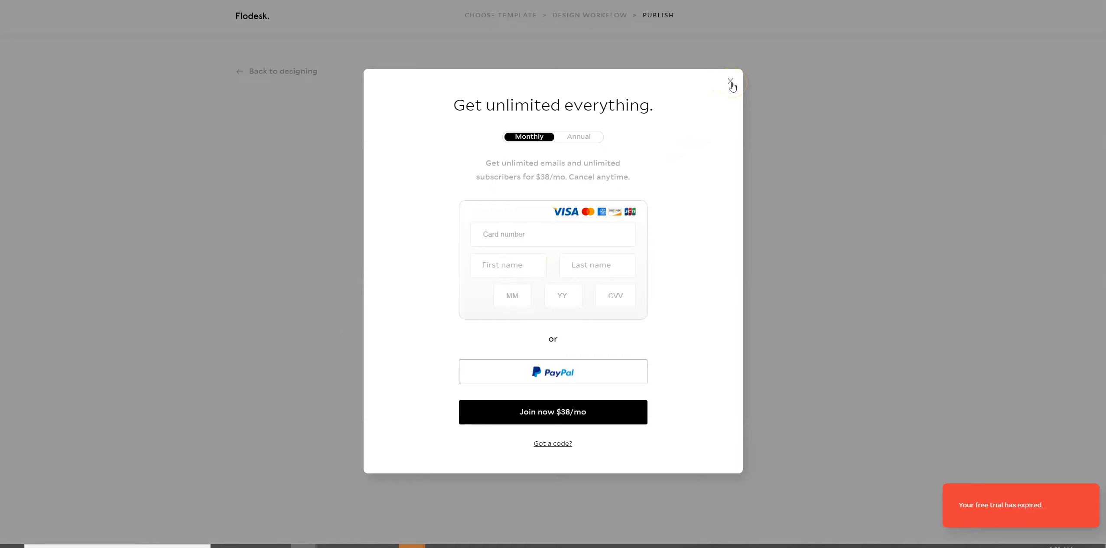
{"action": "left_click", "coordinate": [731, 81]}
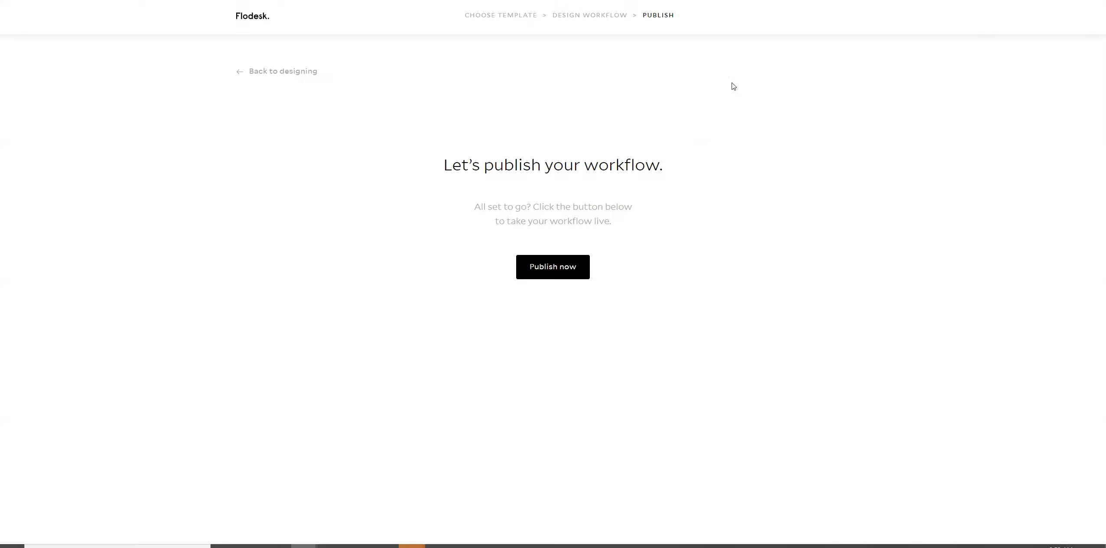